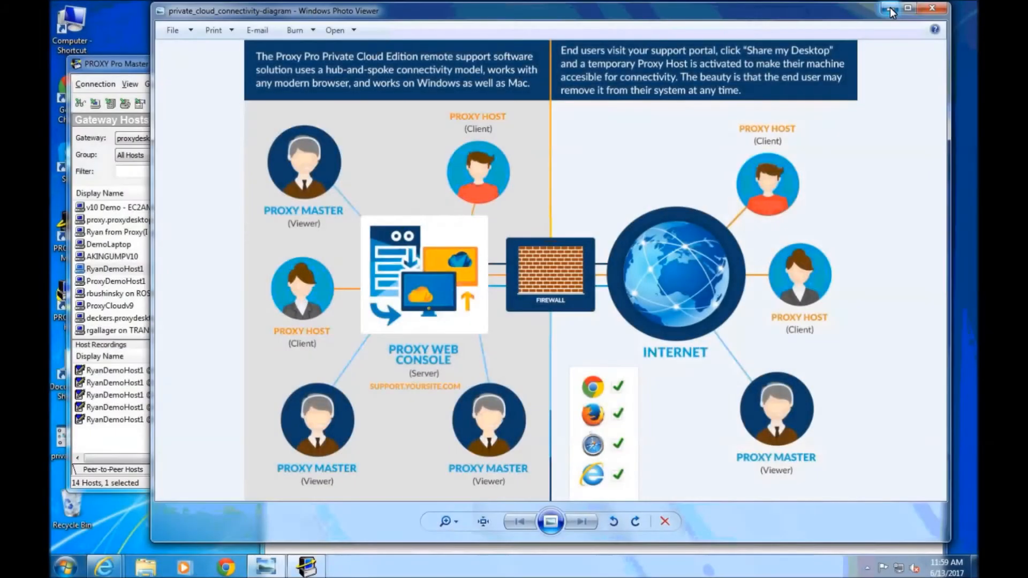
Minimize the private cloud connectivity diagram in Windows Photo Viewer to reveal the desktop
{"action": "left_click", "coordinate": [890, 10]}
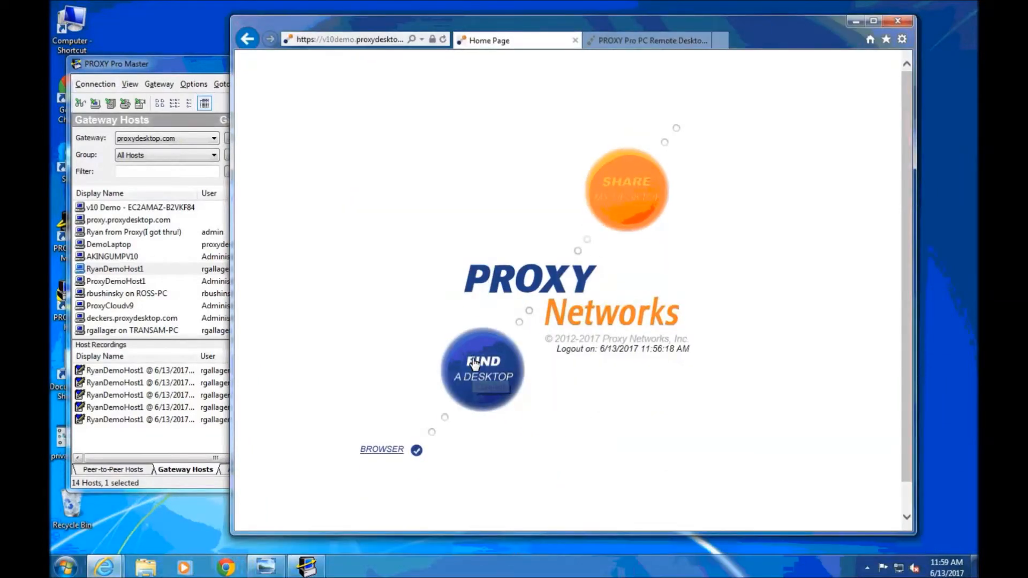
Log in to the Web Console as the local administrator via Find a Desktop, then bring PROXY Pro Master forward
{"action": "left_click", "coordinate": [473, 364]}
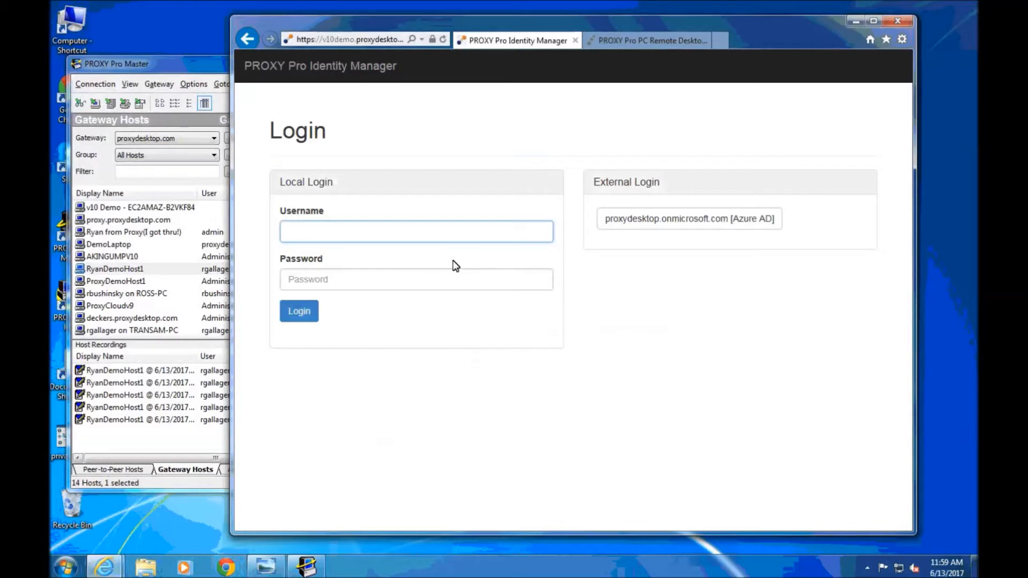
{"action": "type", "text": ".\\adminis"}
{"action": "key", "text": "BackSpace"}
{"action": "key", "text": "BackSpace"}
{"action": "key", "text": "BackSpace"}
{"action": "key", "text": "BackSpace"}
{"action": "type", "text": "strator"}
{"action": "key", "text": "Tab"}
{"action": "type", "text": "••••••"}
{"action": "key", "text": "Return"}
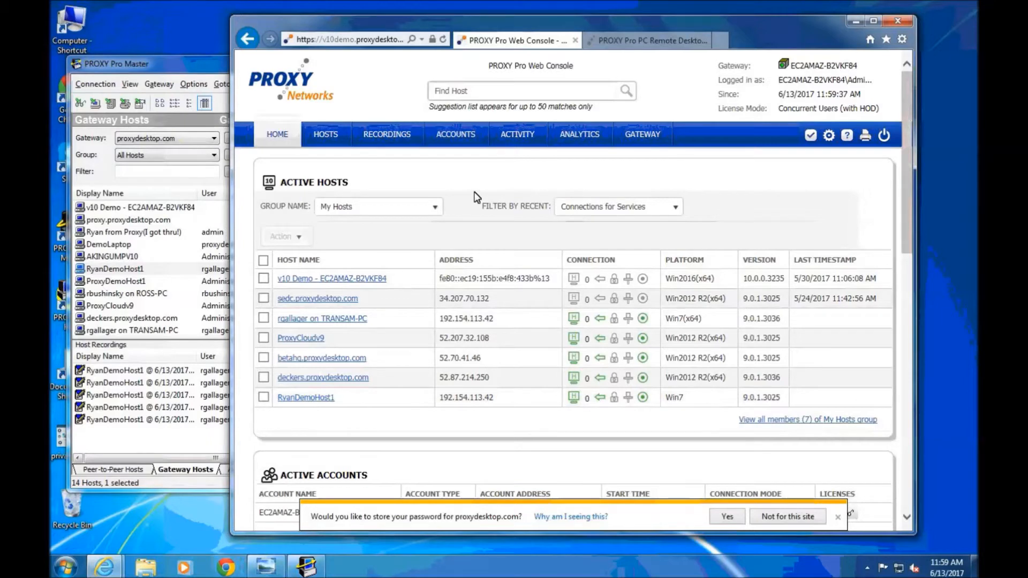
{"action": "left_click", "coordinate": [187, 94]}
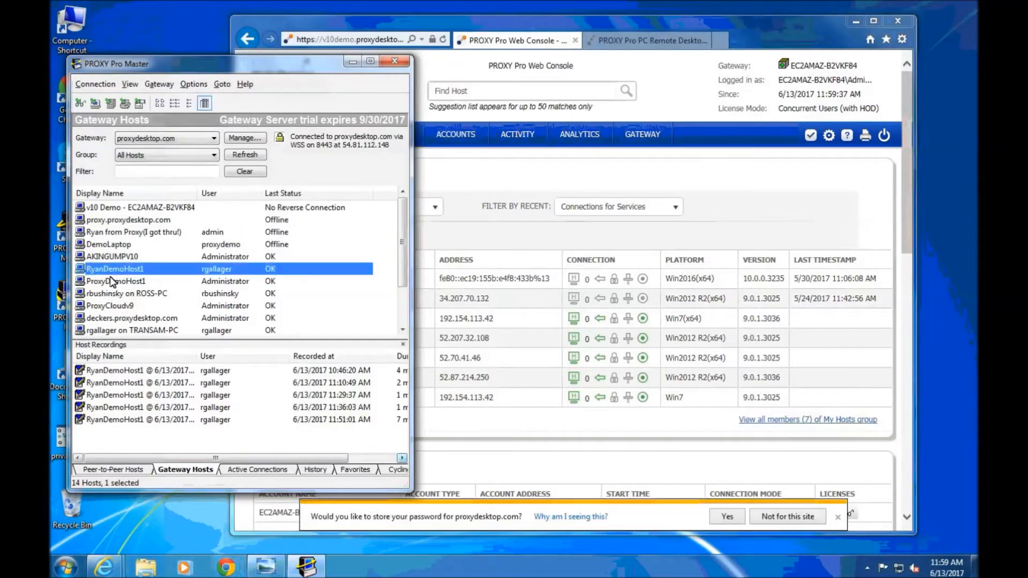
Open a remote control session to ProxyCloudv9 and unlock it with the administrator password
{"action": "double_click", "coordinate": [109, 306]}
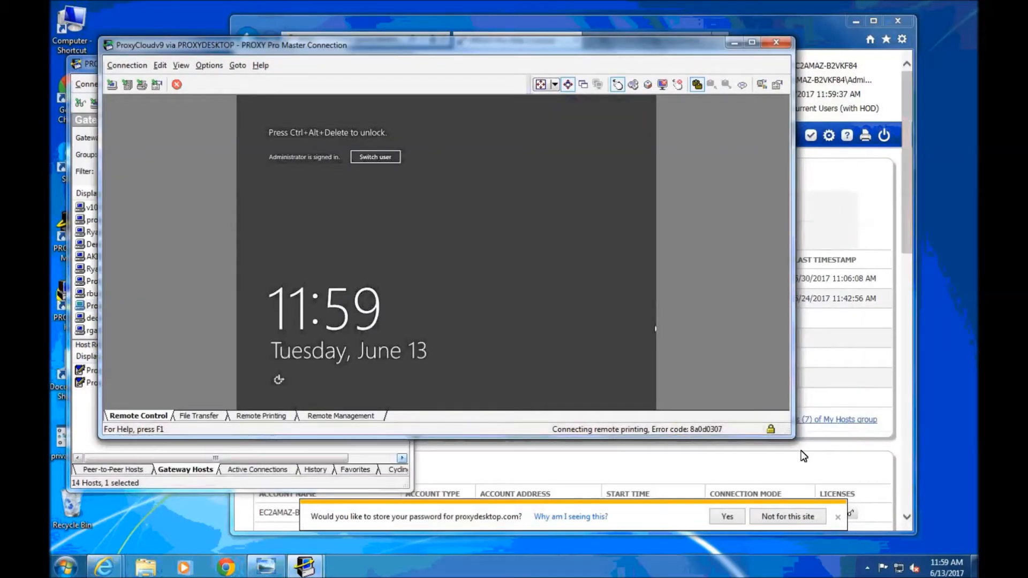
{"action": "left_click_drag", "start_coordinate": [790, 438], "coordinate": [745, 515]}
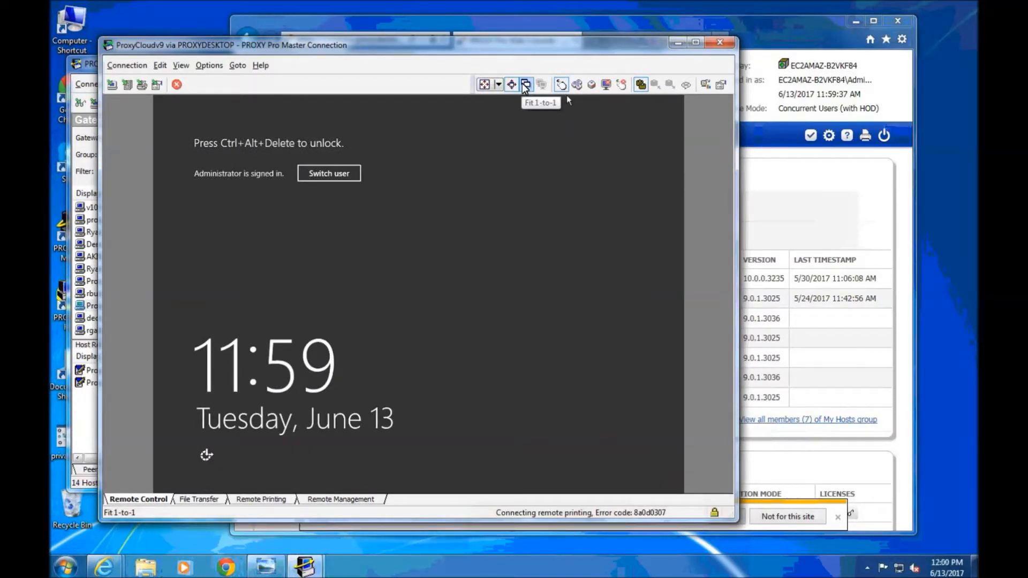
{"action": "left_click", "coordinate": [576, 85]}
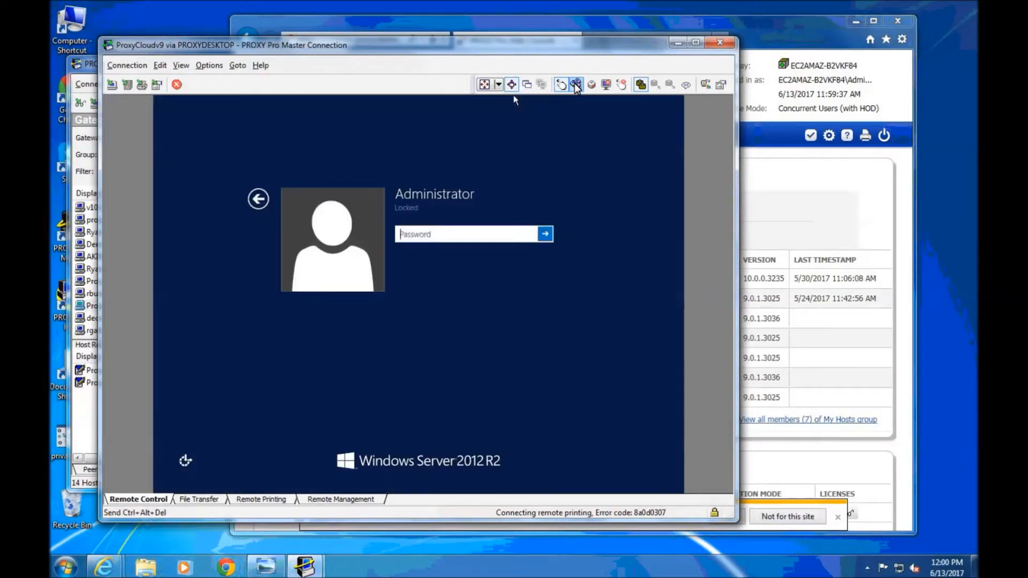
{"action": "type", "text": "•••••••••"}
{"action": "key", "text": "Return"}
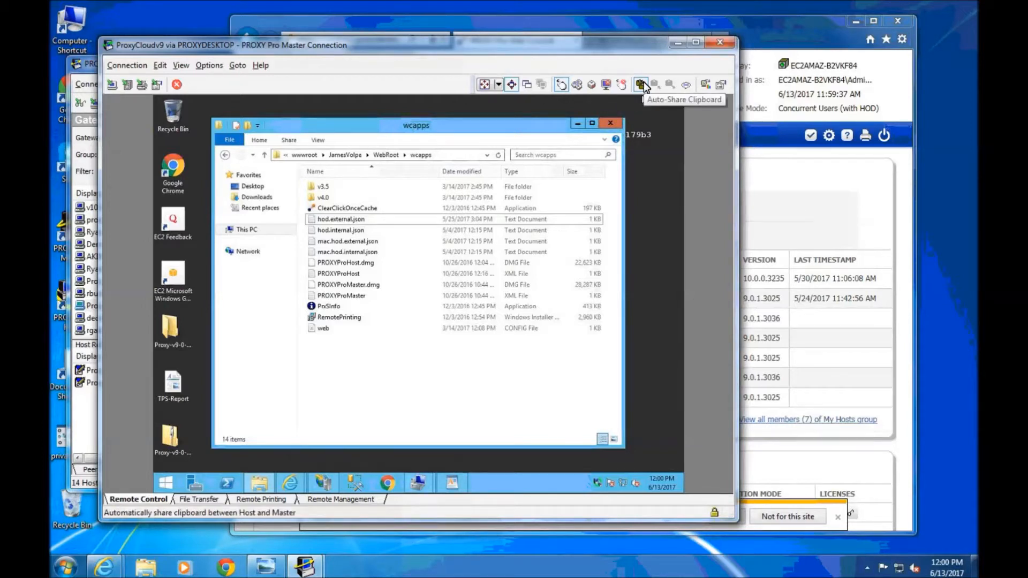
Send the remote user the chat message 'Hi!' and close the chat
{"action": "left_click", "coordinate": [686, 86]}
{"action": "type", "text": "Hi"}
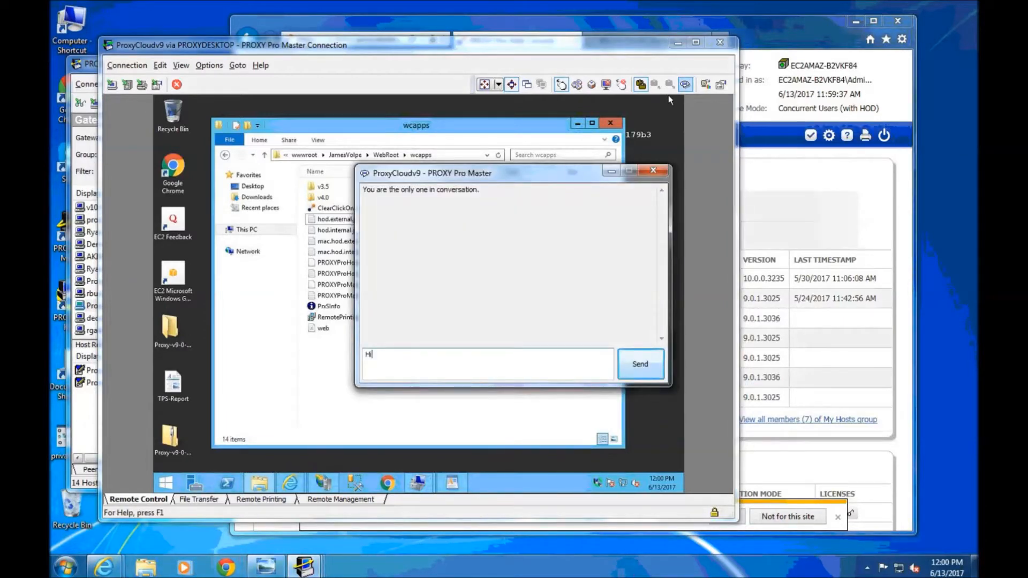
{"action": "type", "text": "!"}
{"action": "key", "text": "Return"}
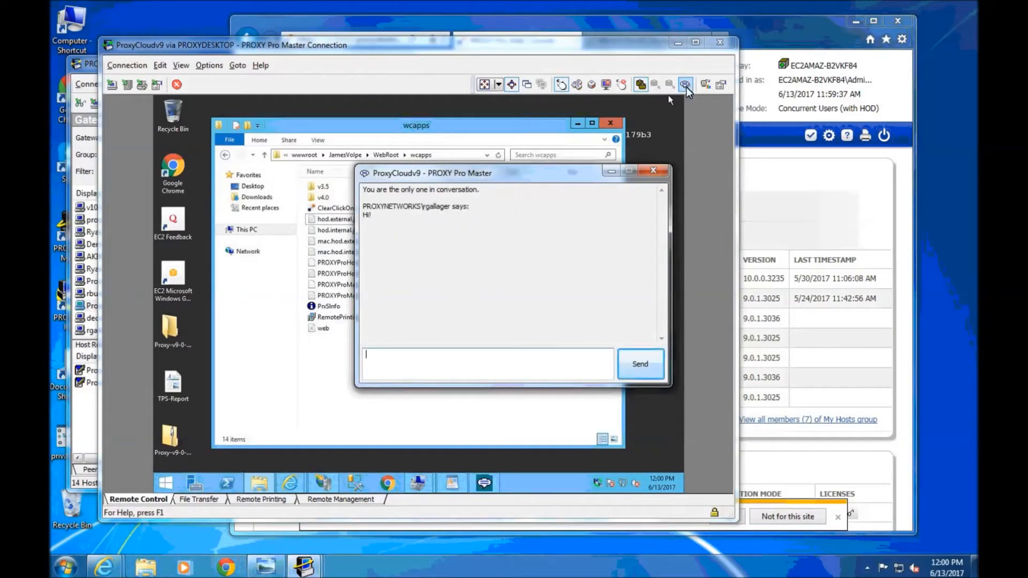
{"action": "left_click", "coordinate": [653, 172]}
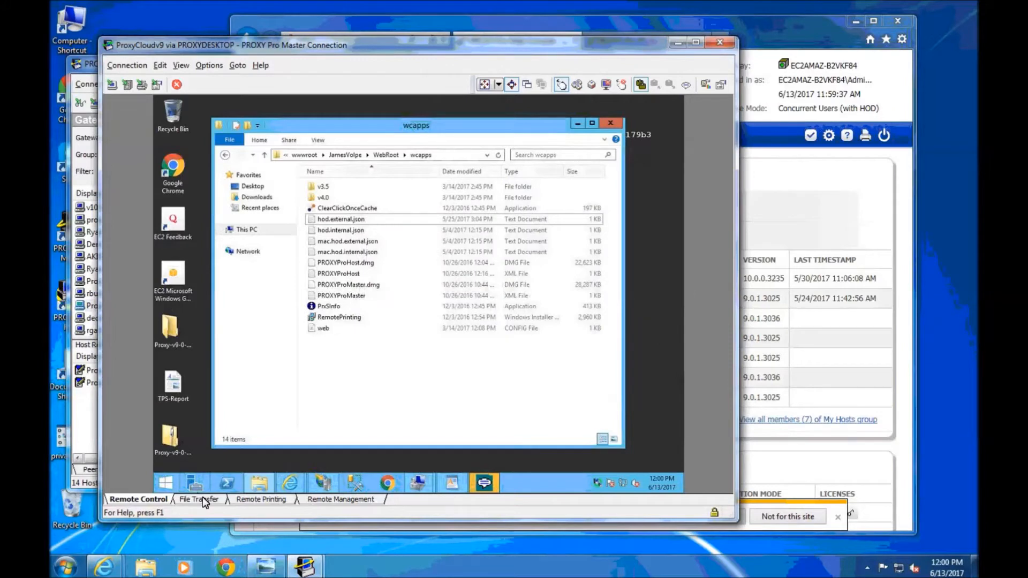
Copy TPS-Report.rtf from the remote Administrator desktop to the local desktop via File Transfer
{"action": "left_click", "coordinate": [203, 498]}
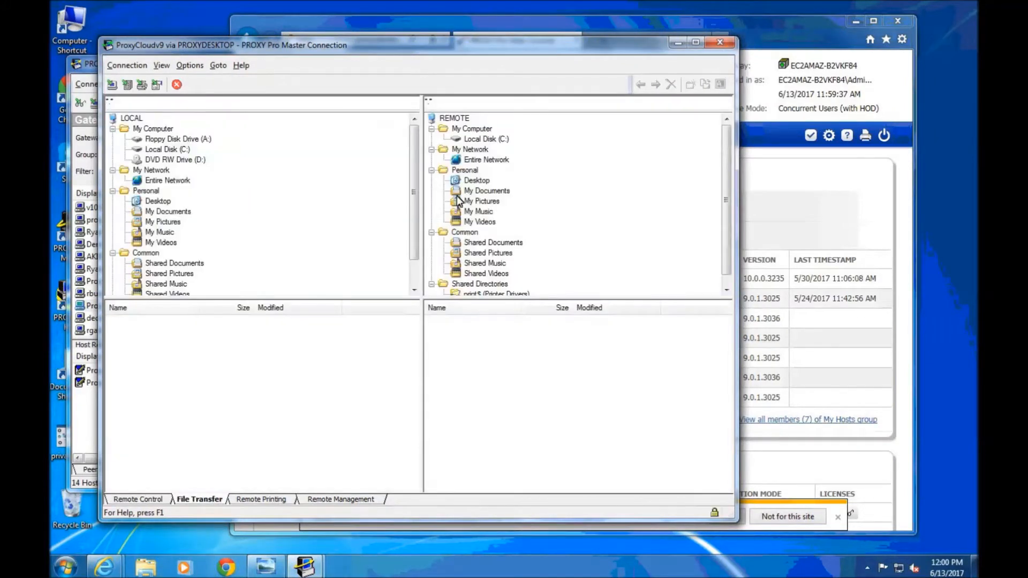
{"action": "left_click", "coordinate": [476, 182]}
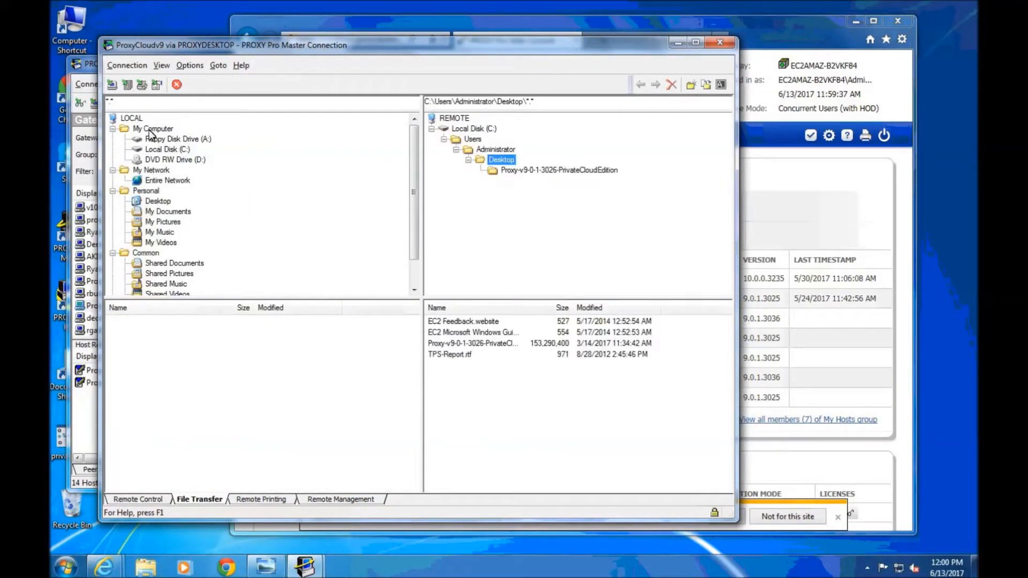
{"action": "left_click", "coordinate": [151, 202]}
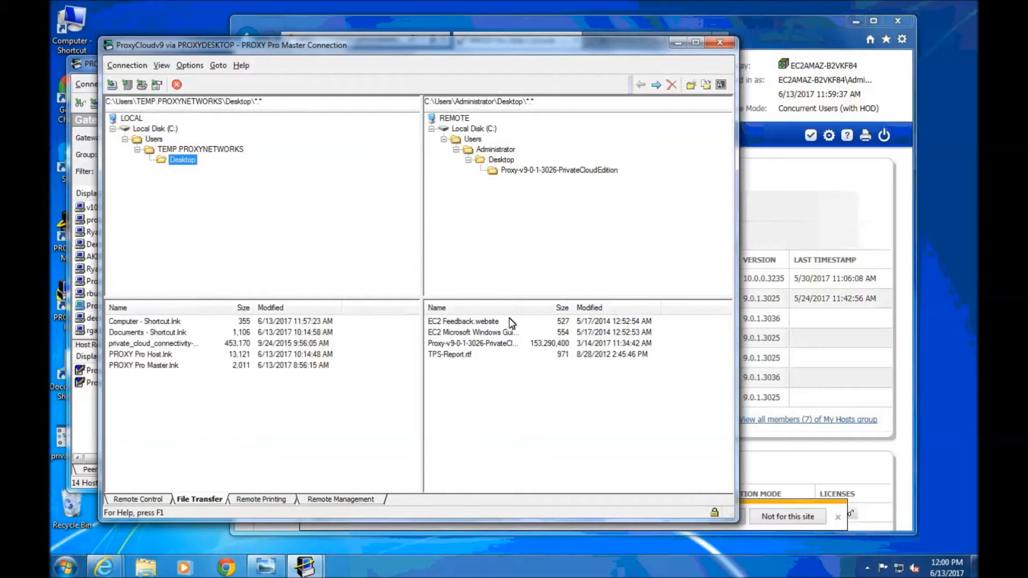
{"action": "left_click_drag", "start_coordinate": [450, 355], "coordinate": [165, 403]}
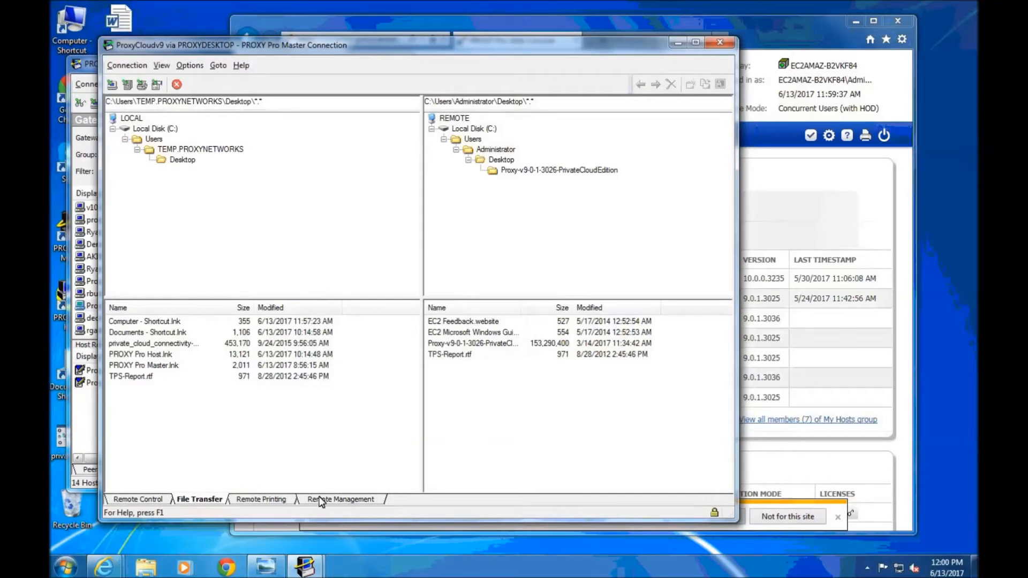
{"action": "left_click", "coordinate": [344, 500]}
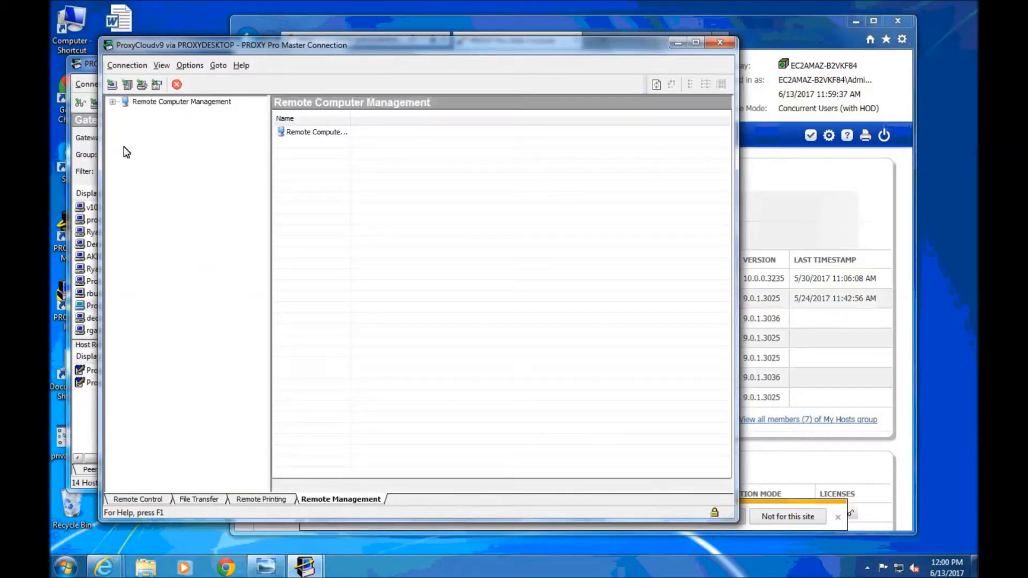
View ProxyCloudv9's running processes and Application event log, then go back to Remote Control
{"action": "left_click", "coordinate": [112, 102]}
{"action": "left_click", "coordinate": [125, 206]}
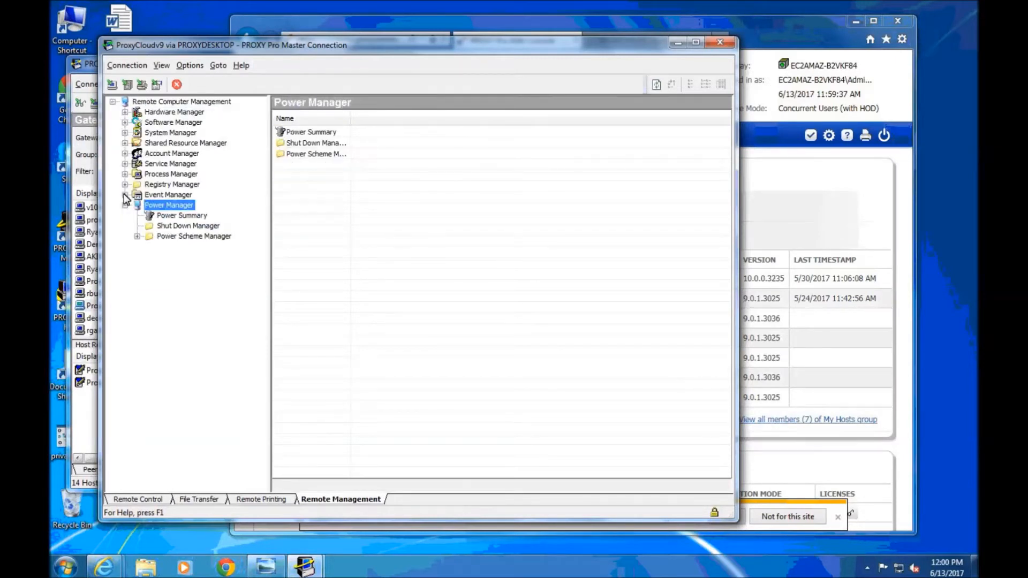
{"action": "left_click", "coordinate": [125, 195]}
{"action": "left_click", "coordinate": [125, 174]}
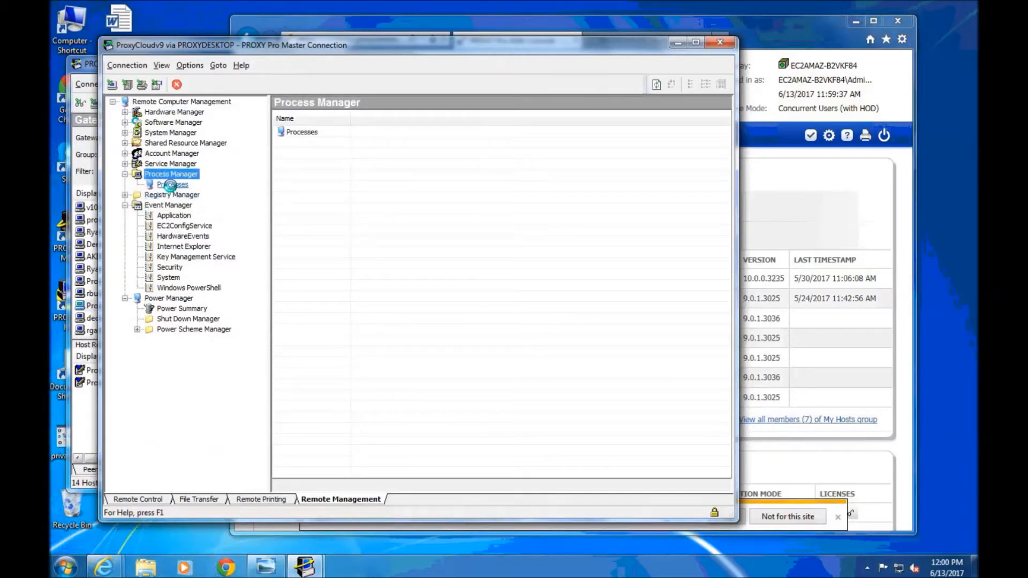
{"action": "left_click", "coordinate": [170, 185]}
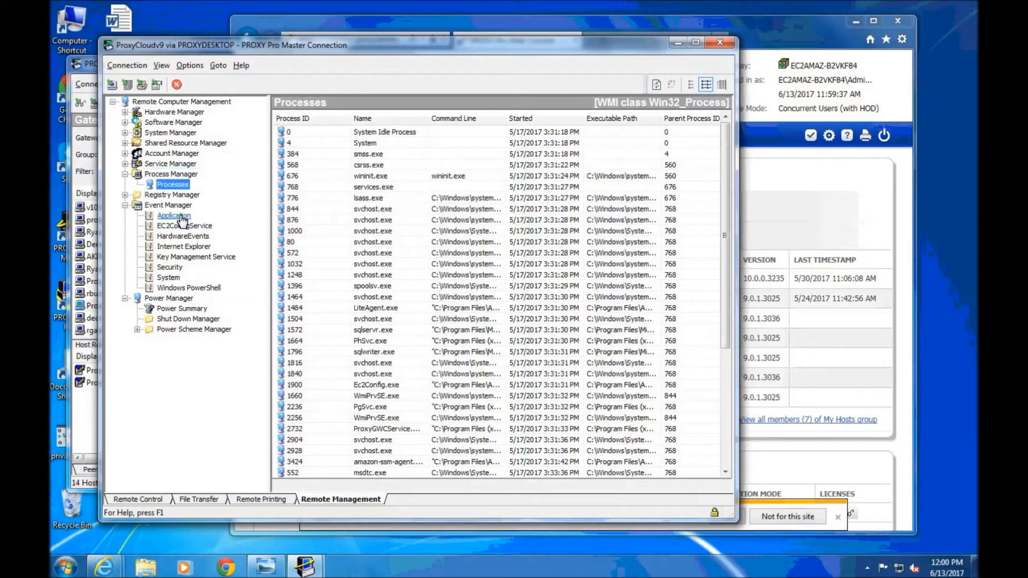
{"action": "left_click", "coordinate": [176, 216]}
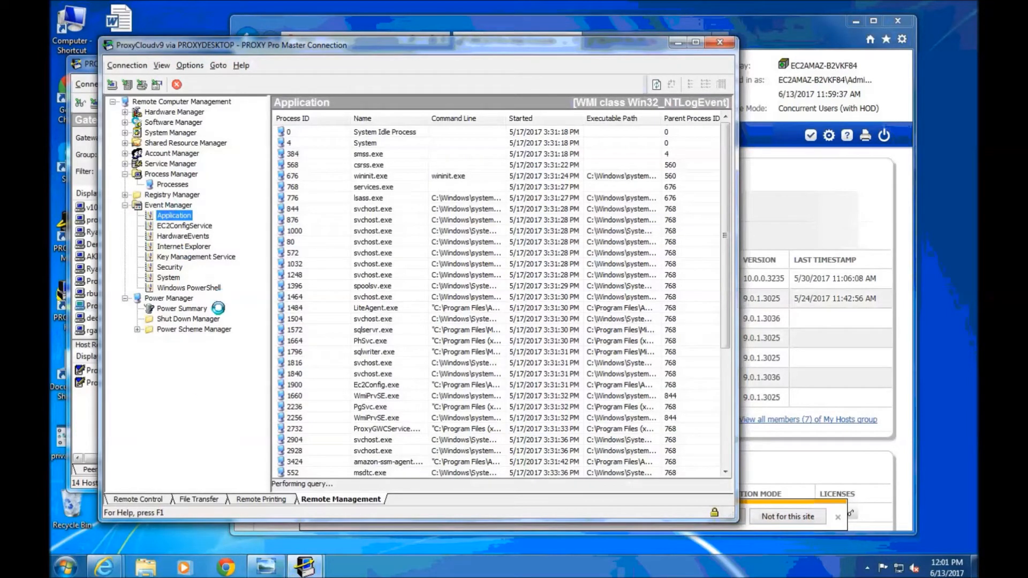
{"action": "left_click", "coordinate": [138, 499]}
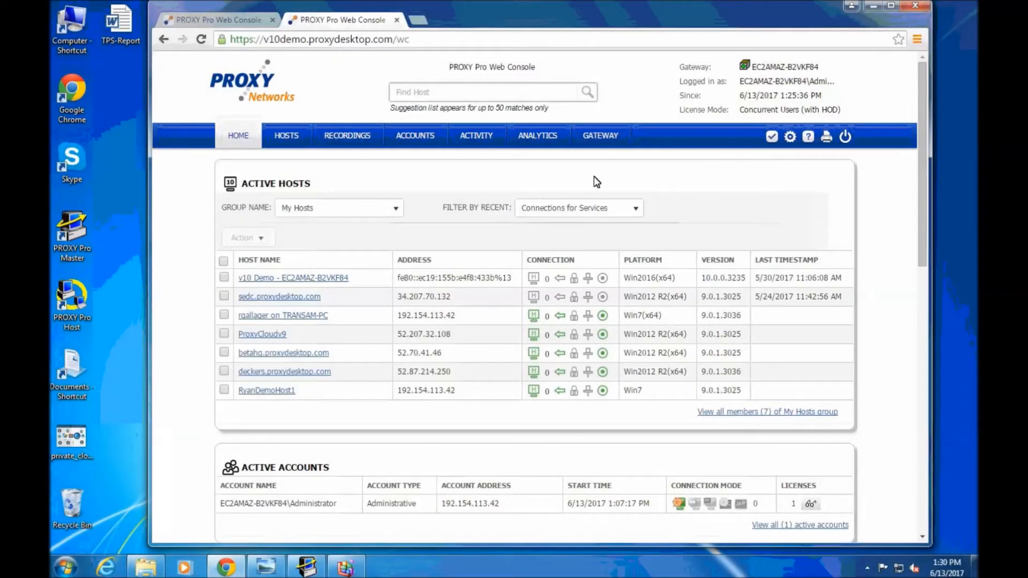
In Gateway Accounts, start a new web console account and look up the Windows account 'admin'
{"action": "left_click", "coordinate": [416, 138]}
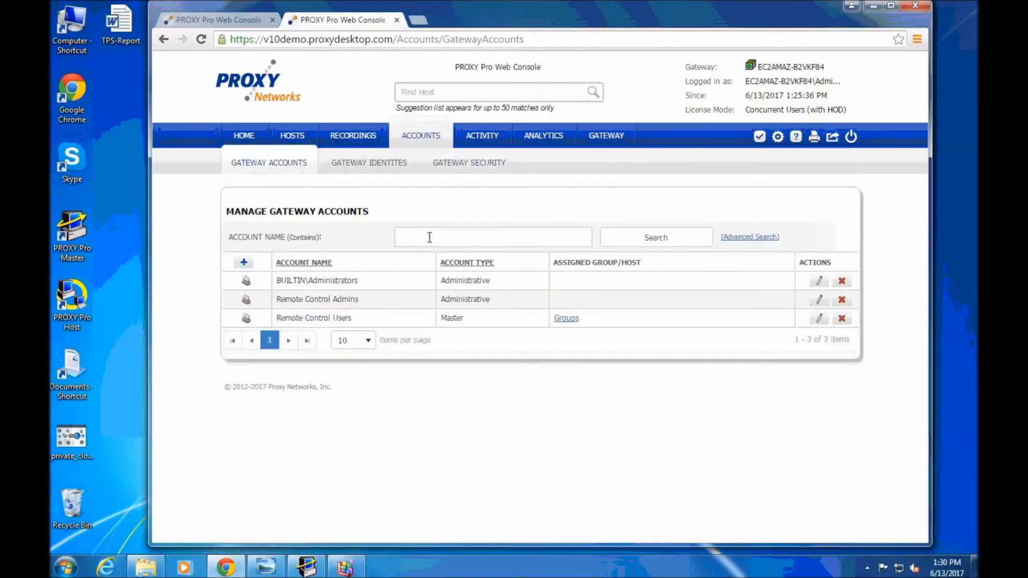
{"action": "left_click", "coordinate": [244, 263]}
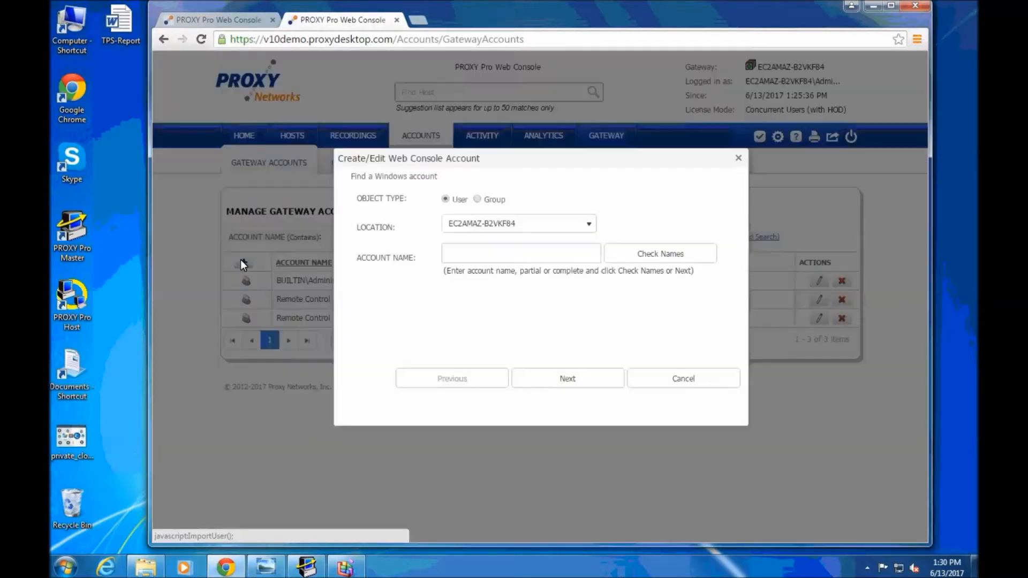
{"action": "left_click", "coordinate": [512, 255]}
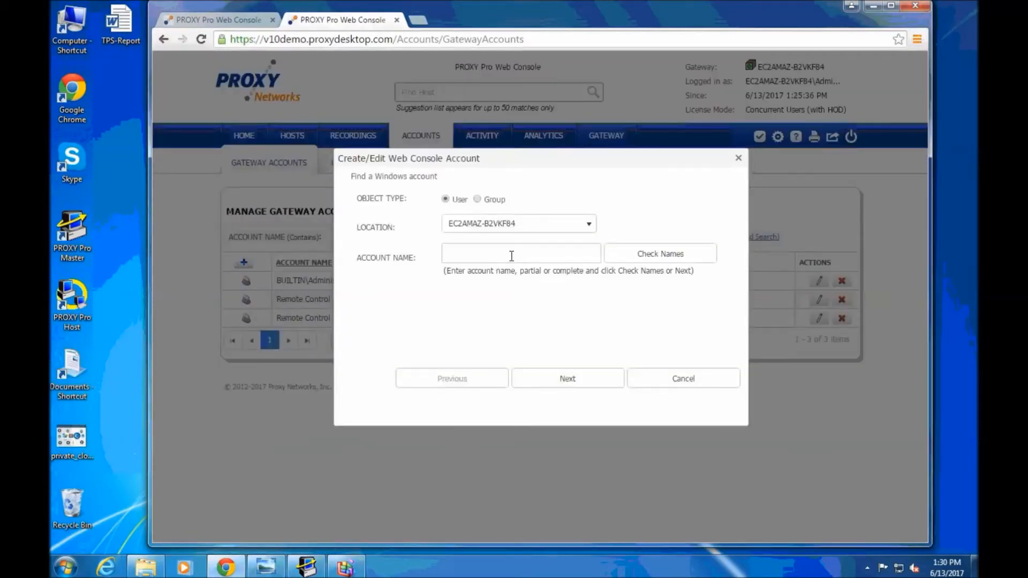
{"action": "left_click", "coordinate": [591, 226]}
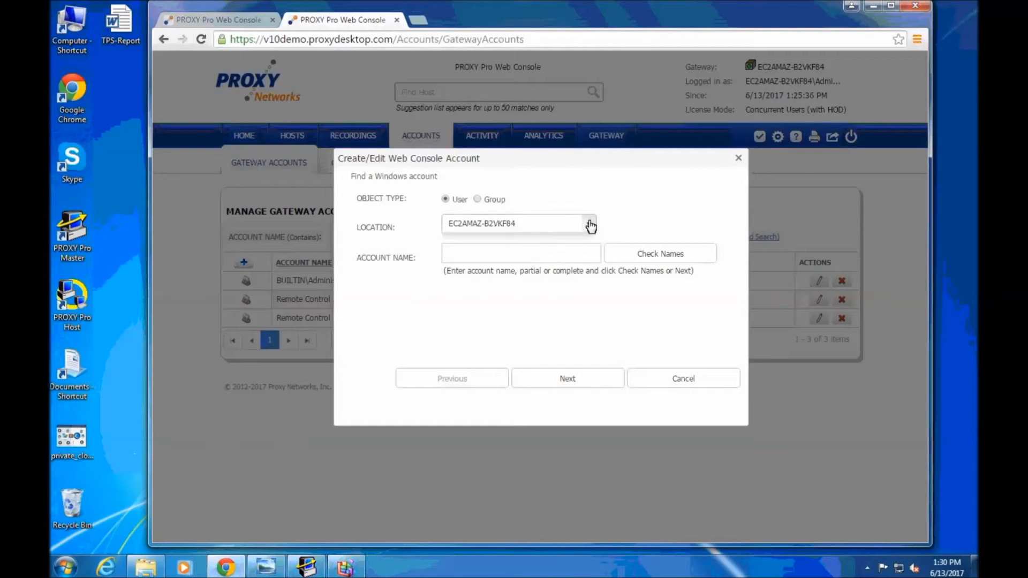
{"action": "left_click", "coordinate": [657, 218]}
{"action": "left_click", "coordinate": [516, 259]}
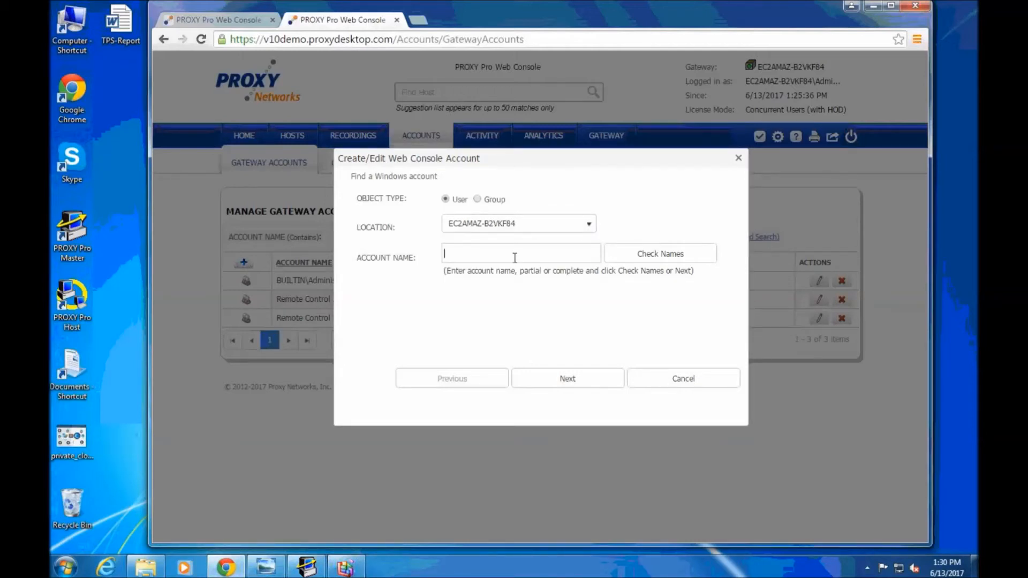
{"action": "type", "text": "administrator"}
{"action": "left_click", "coordinate": [568, 384]}
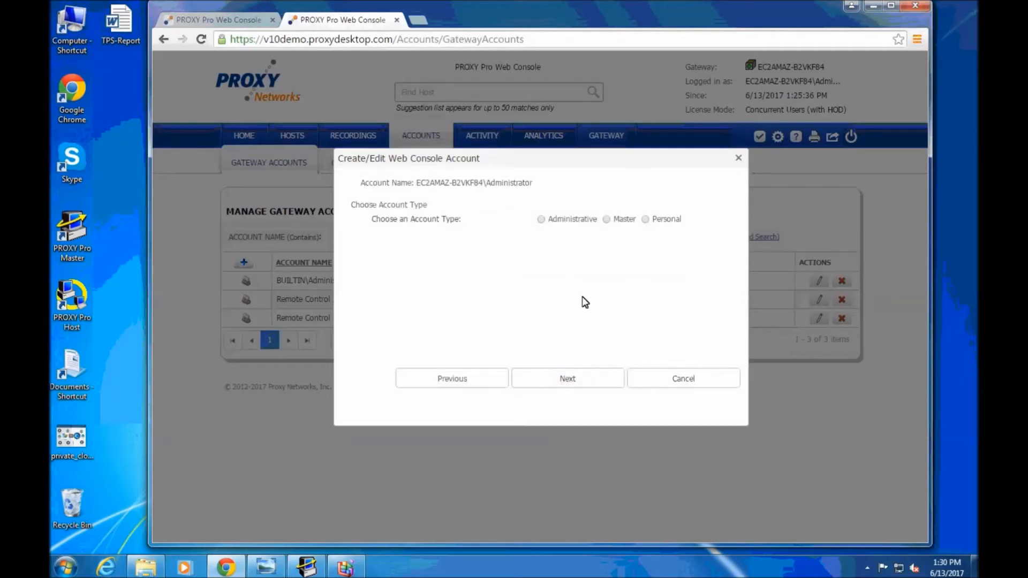
Compare the Administrative, Master and Personal account types, choosing Master
{"action": "left_click", "coordinate": [541, 219]}
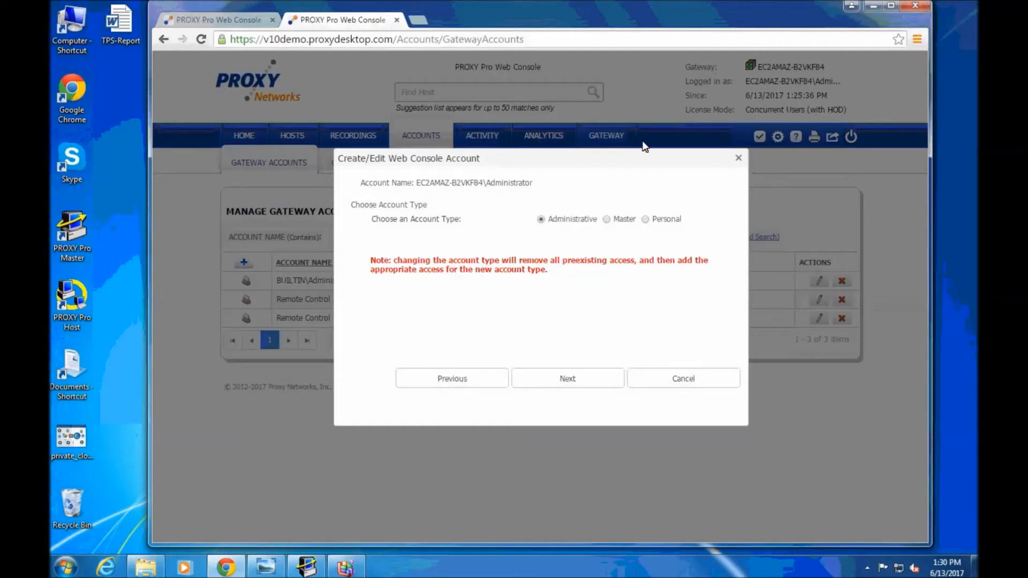
{"action": "left_click", "coordinate": [607, 220]}
{"action": "left_click", "coordinate": [647, 219]}
Give the Master account access to all Managed Hosts groups and review its assigned groups
{"action": "left_click", "coordinate": [569, 380]}
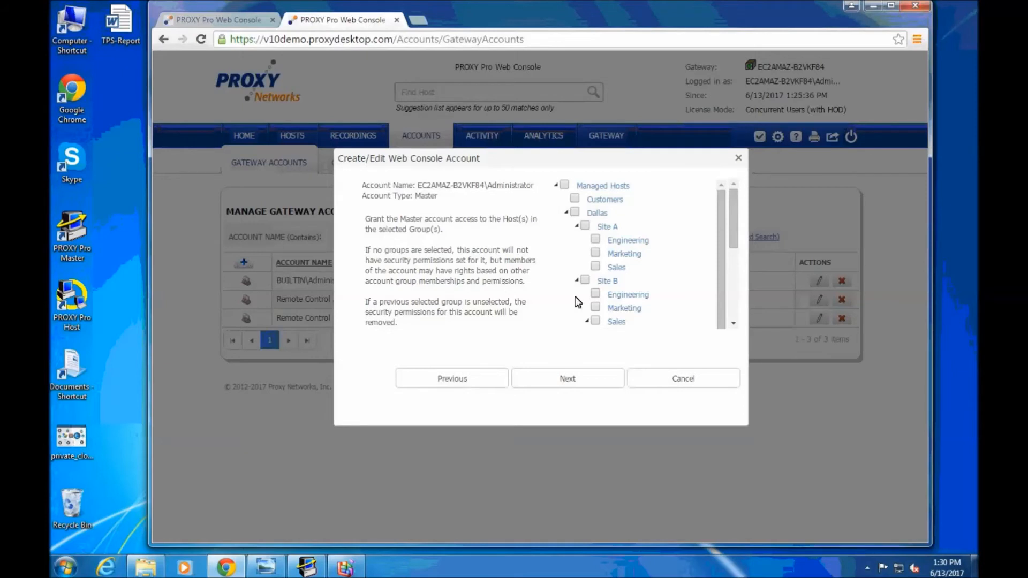
{"action": "left_click", "coordinate": [586, 226]}
{"action": "left_click", "coordinate": [564, 185]}
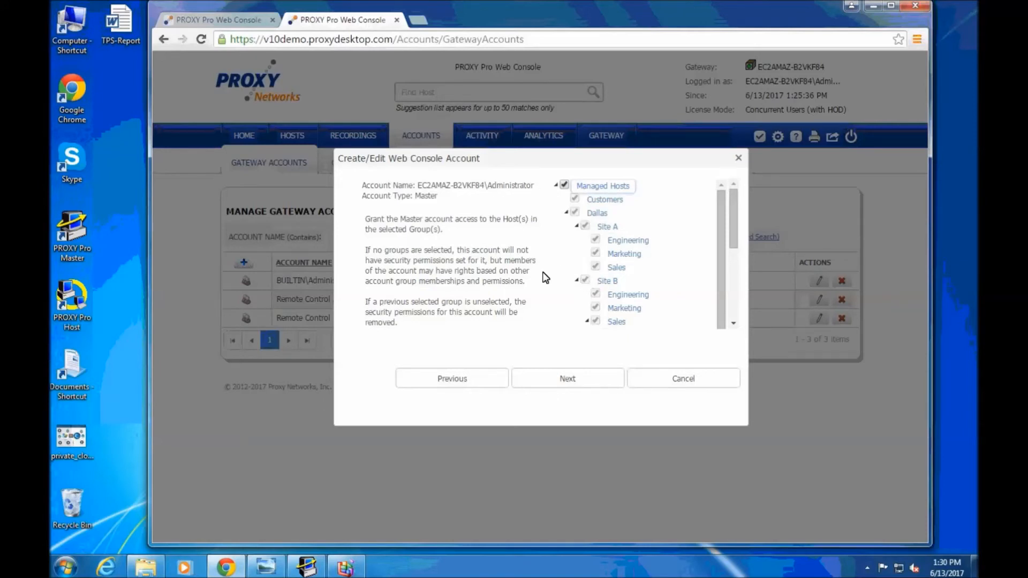
{"action": "left_click", "coordinate": [576, 385]}
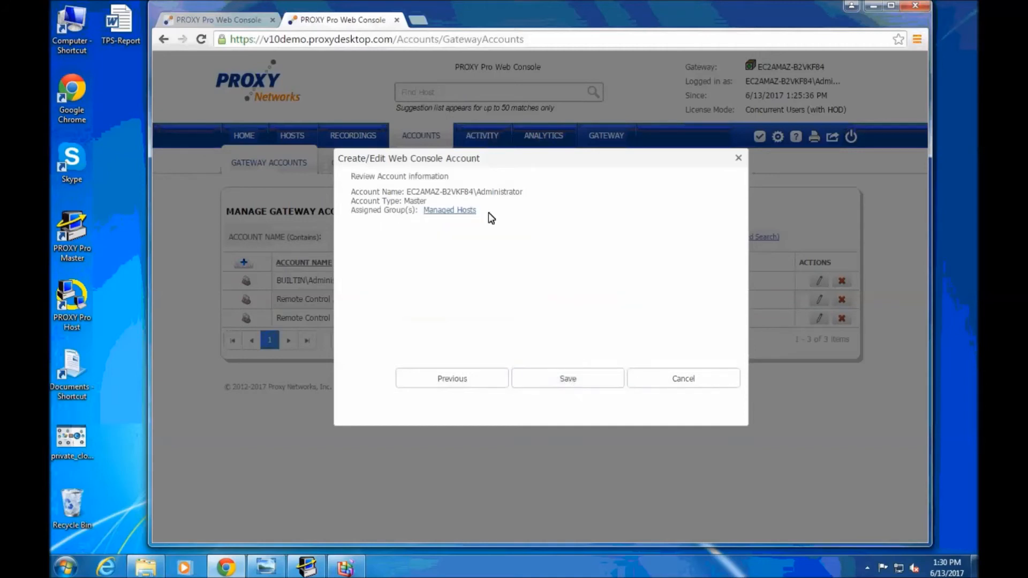
{"action": "left_click", "coordinate": [458, 212]}
{"action": "left_click_drag", "start_coordinate": [656, 217], "coordinate": [650, 296]}
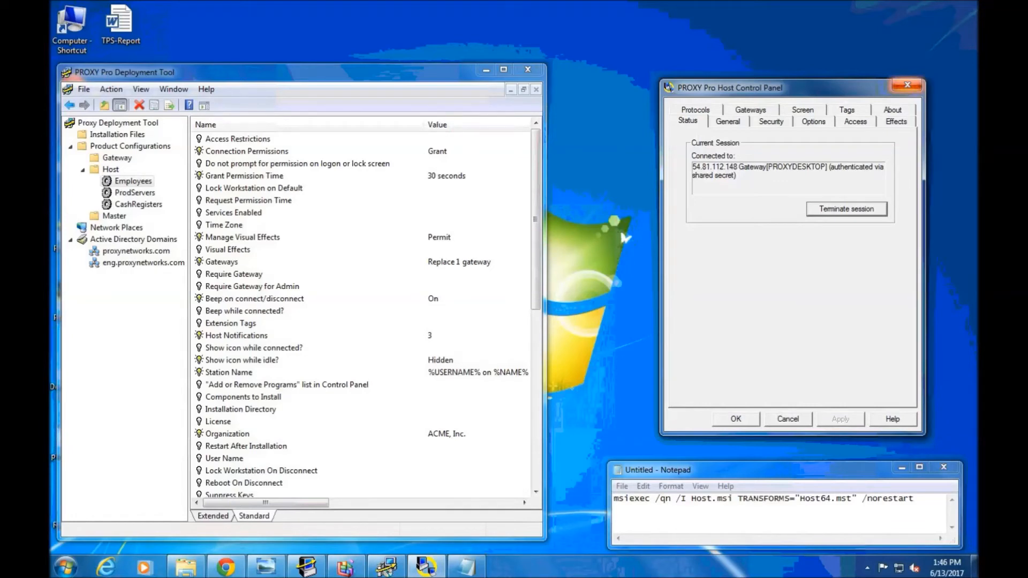
Show the host's General settings, then its Access restriction and connection permission settings
{"action": "left_click", "coordinate": [728, 123]}
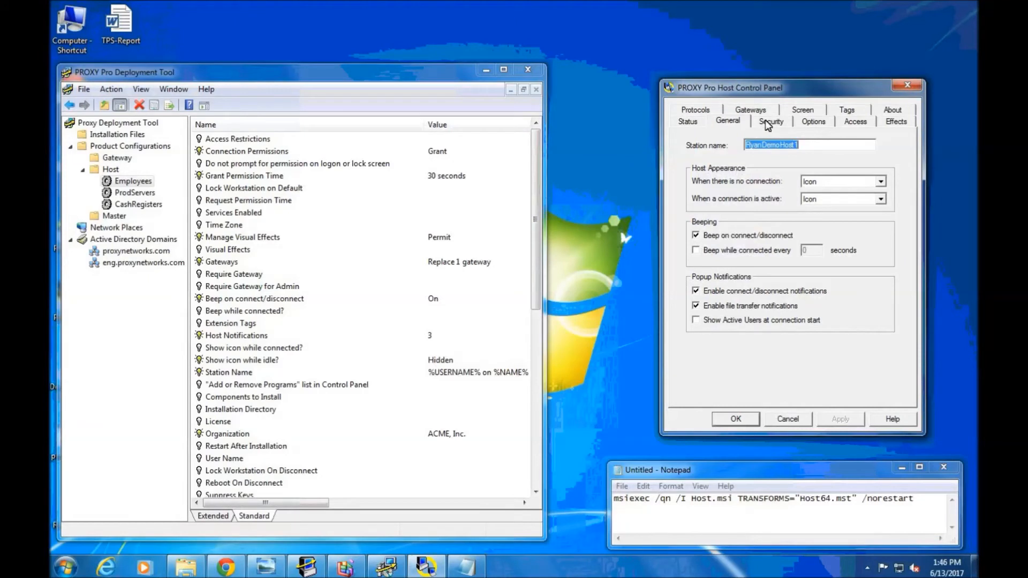
{"action": "left_click", "coordinate": [855, 122]}
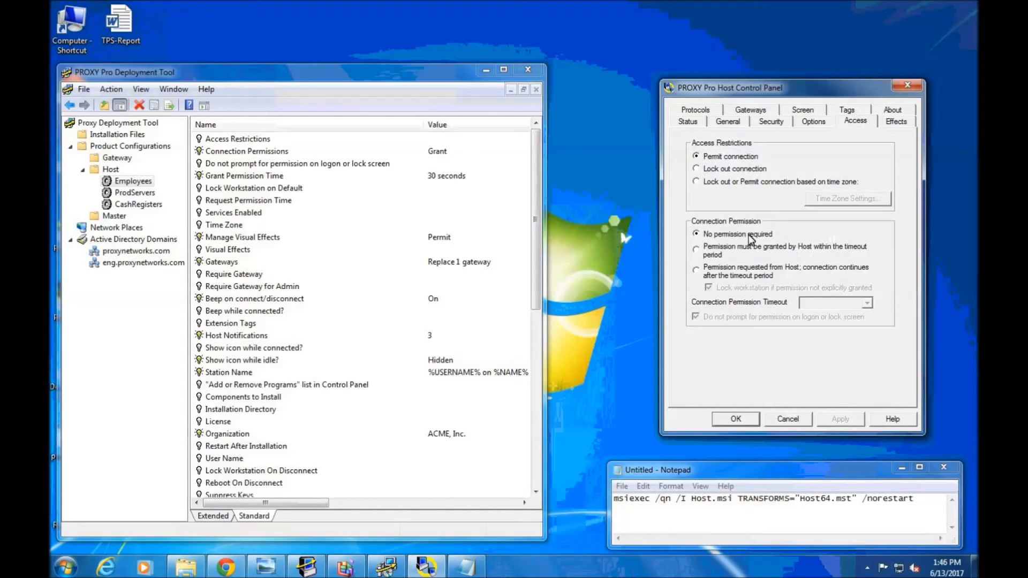
Require host permission for connections, continuing anyway after the 30-second timeout
{"action": "left_click", "coordinate": [704, 255]}
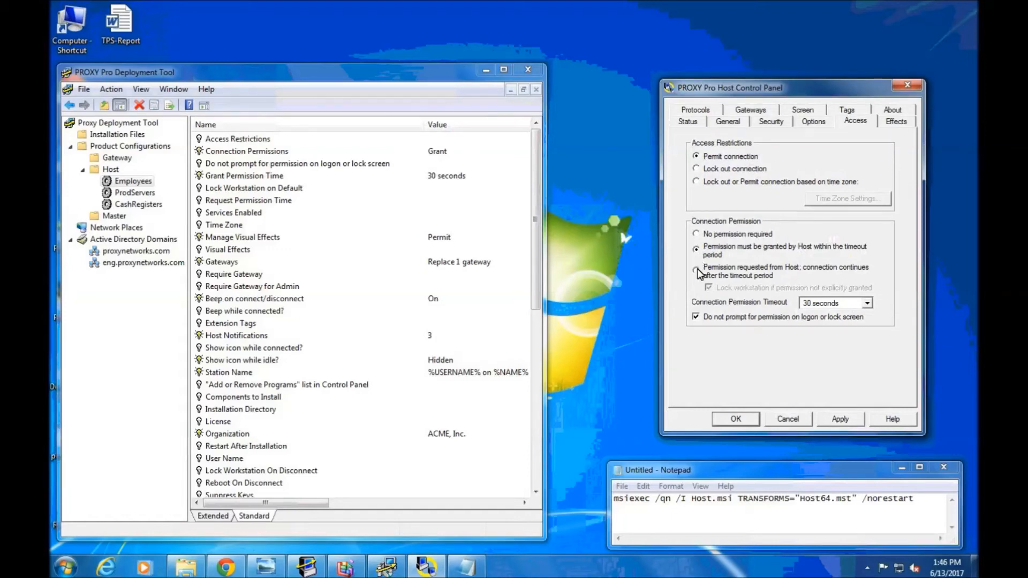
{"action": "left_click", "coordinate": [698, 270]}
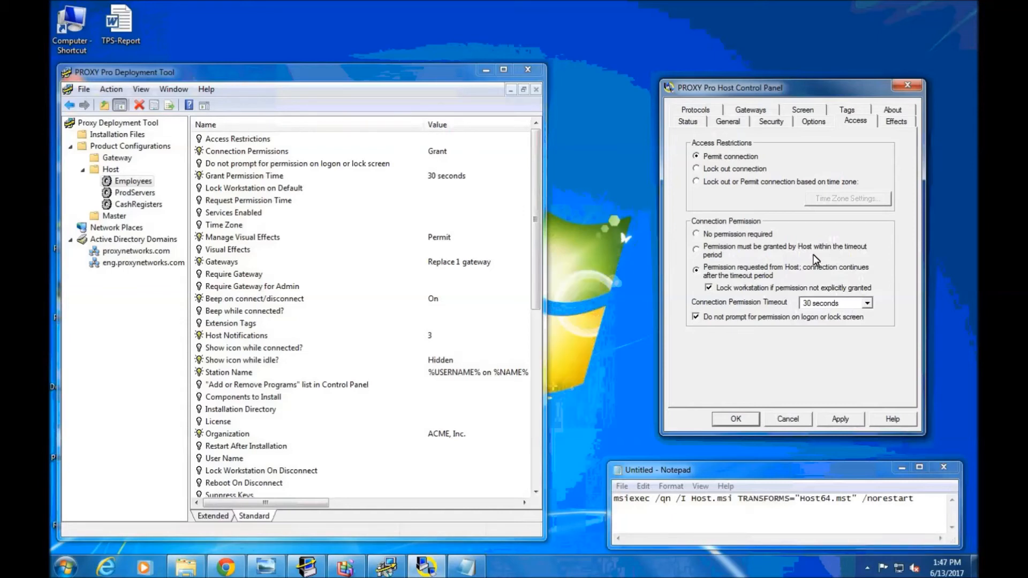
{"action": "left_click", "coordinate": [734, 123]}
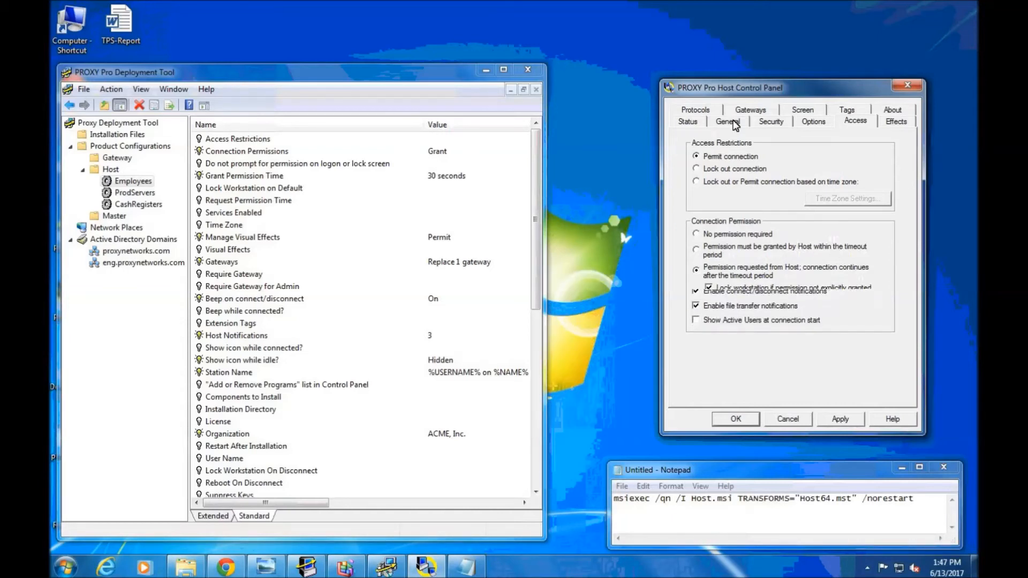
Replace the station name text with '%USERNAME% on %NAME%'
{"action": "left_click", "coordinate": [808, 146]}
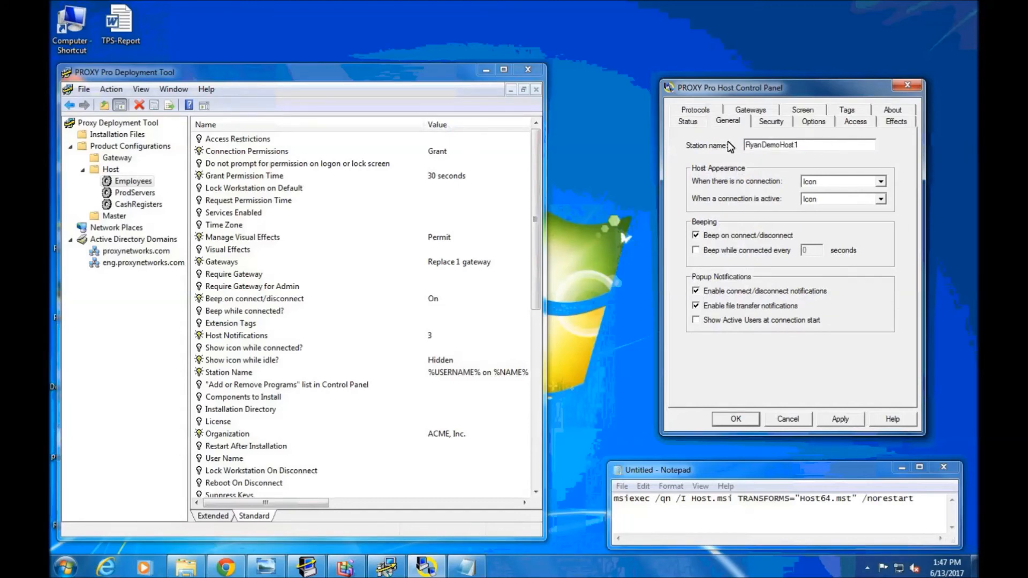
{"action": "left_click_drag", "start_coordinate": [824, 143], "coordinate": [678, 155]}
{"action": "type", "text": "%USERNAME% on %NAME%"}
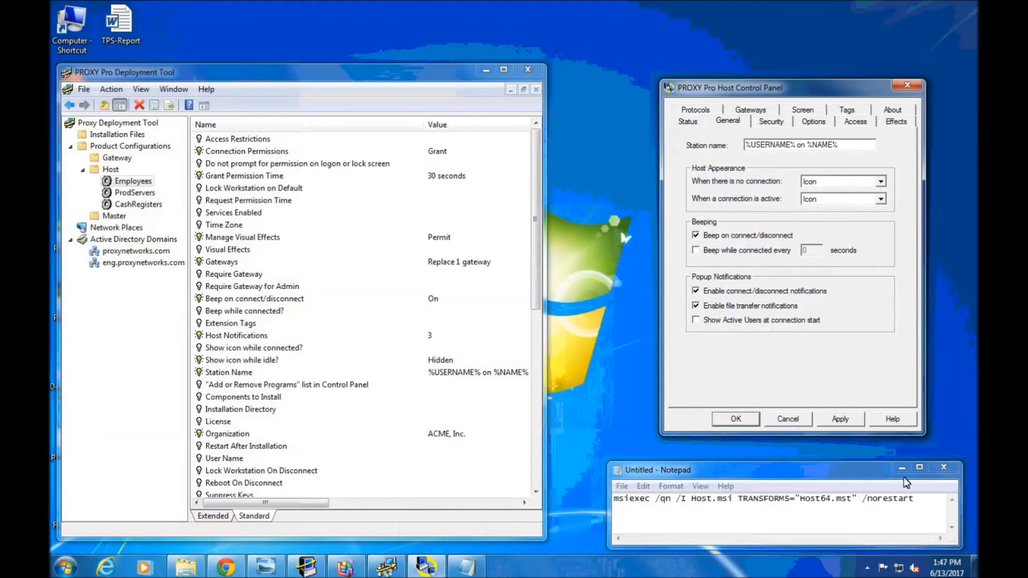
Show the taskbar's hidden system tray icons, then dismiss the tray popup
{"action": "left_click", "coordinate": [869, 567]}
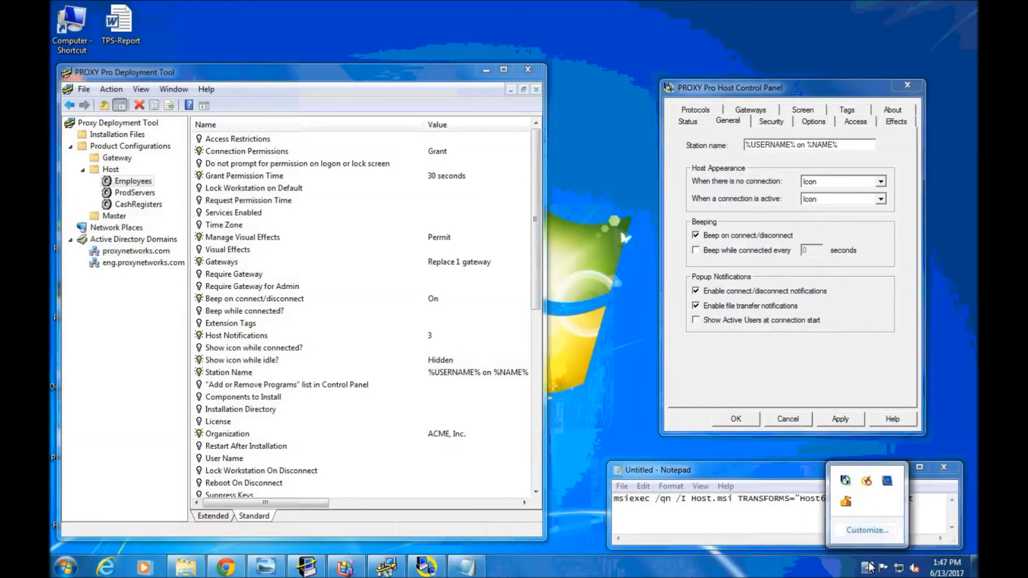
{"action": "left_click", "coordinate": [846, 479]}
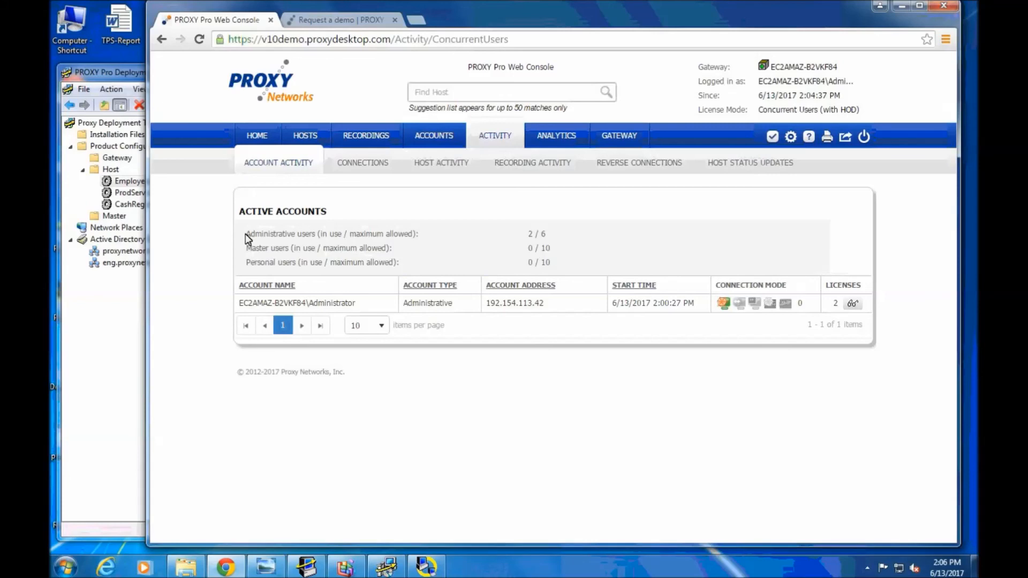
Highlight the administrative, master (0 / 10) and personal user counts, then switch to the Request a Demo tab
{"action": "left_click_drag", "start_coordinate": [247, 234], "coordinate": [559, 239]}
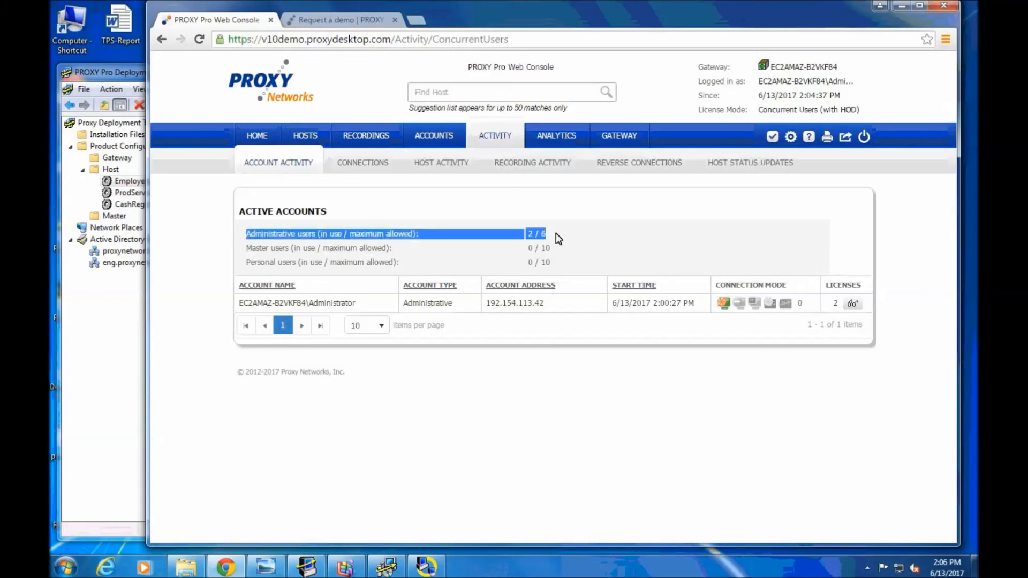
{"action": "left_click", "coordinate": [559, 239]}
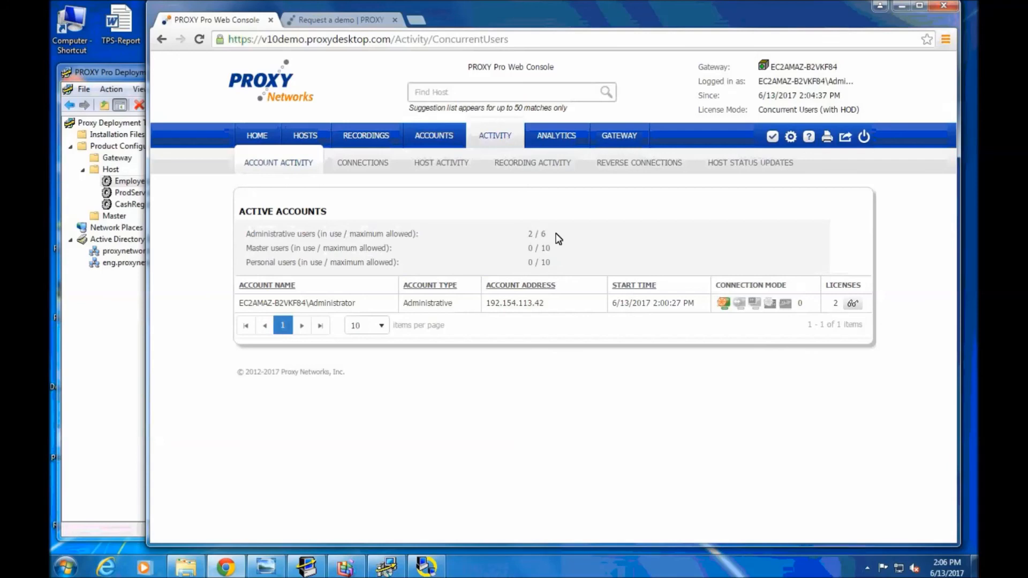
{"action": "mouse_move", "coordinate": [557, 253]}
{"action": "left_mouse_down"}
{"action": "mouse_move", "coordinate": [280, 261]}
{"action": "mouse_move", "coordinate": [620, 252]}
{"action": "mouse_move", "coordinate": [569, 268]}
{"action": "left_mouse_up"}
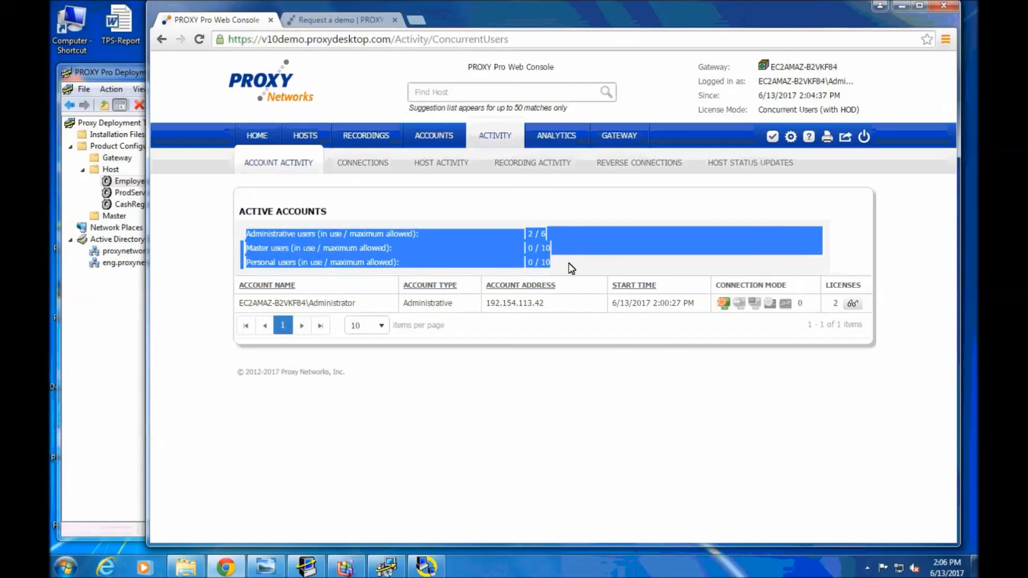
{"action": "left_click", "coordinate": [572, 268]}
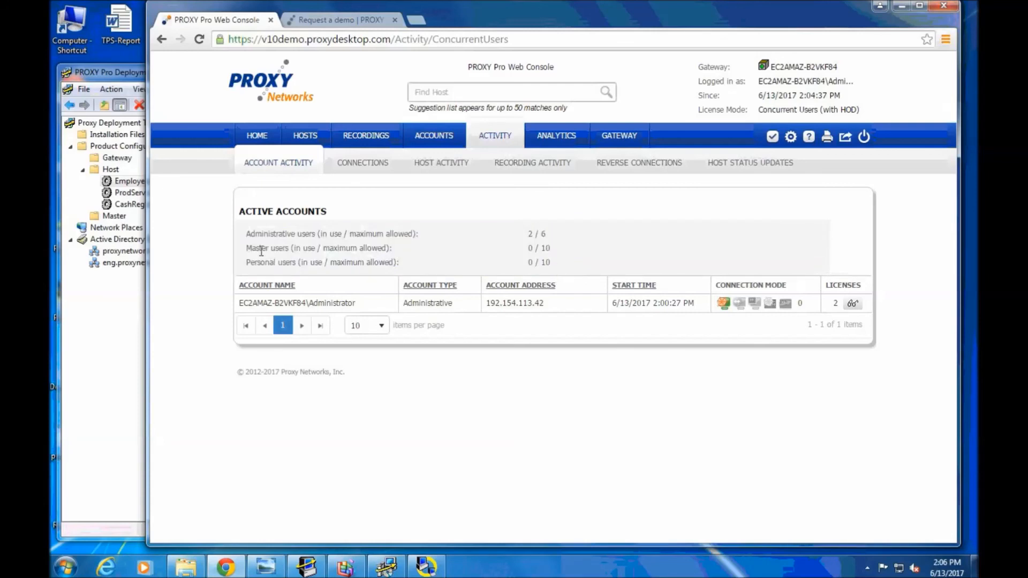
{"action": "left_click_drag", "start_coordinate": [246, 248], "coordinate": [554, 244]}
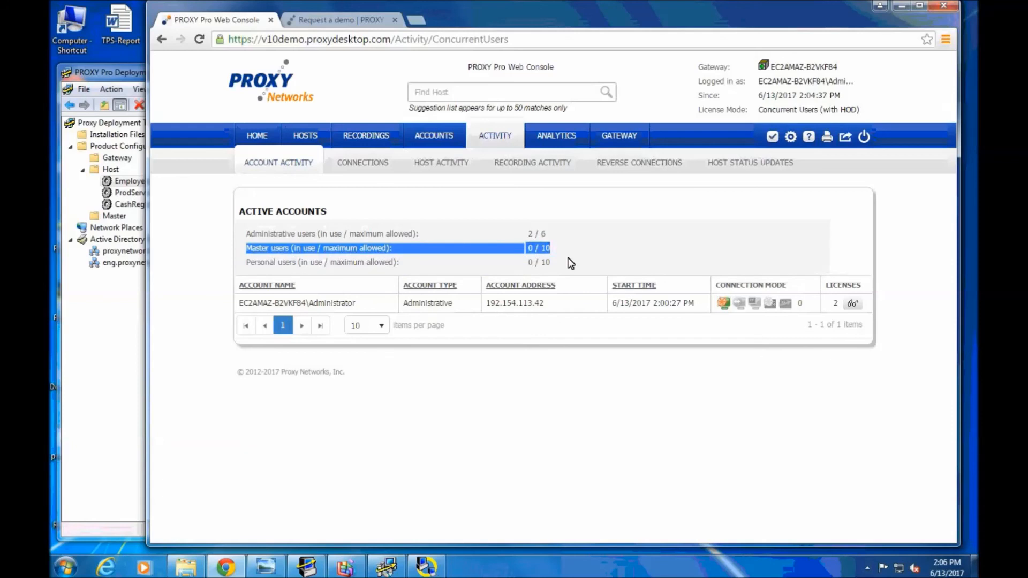
{"action": "left_click", "coordinate": [559, 261]}
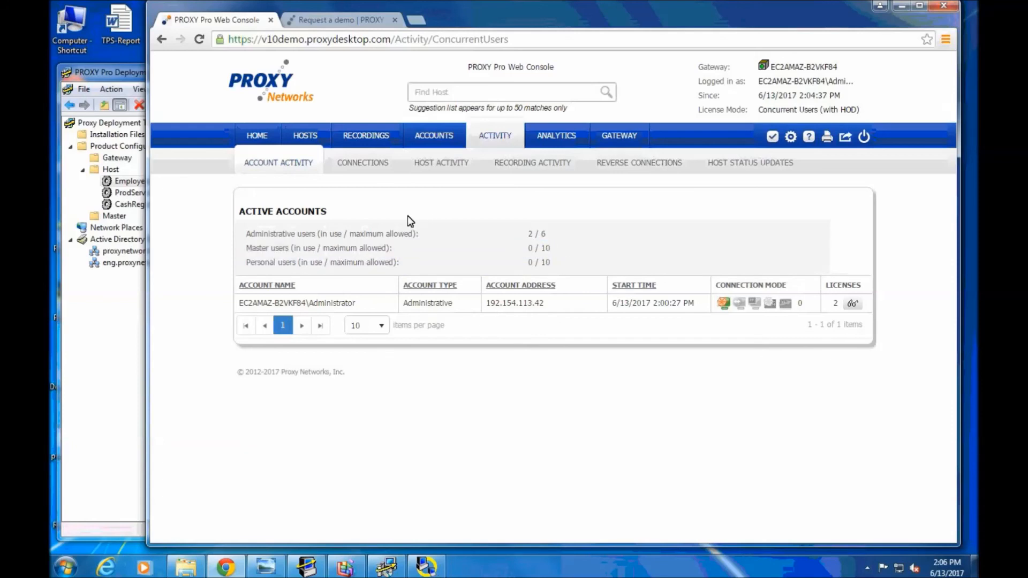
{"action": "left_click", "coordinate": [325, 16]}
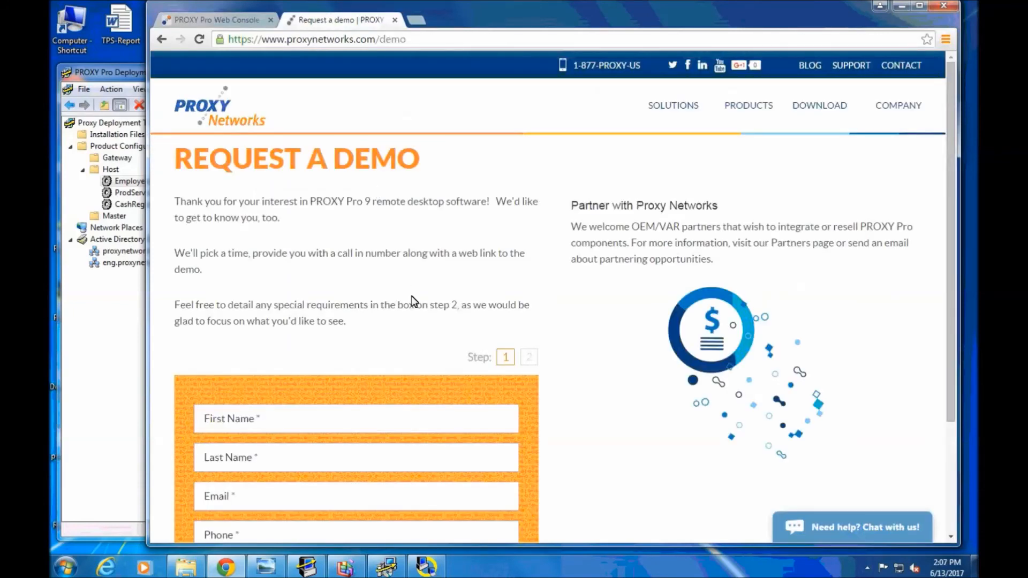